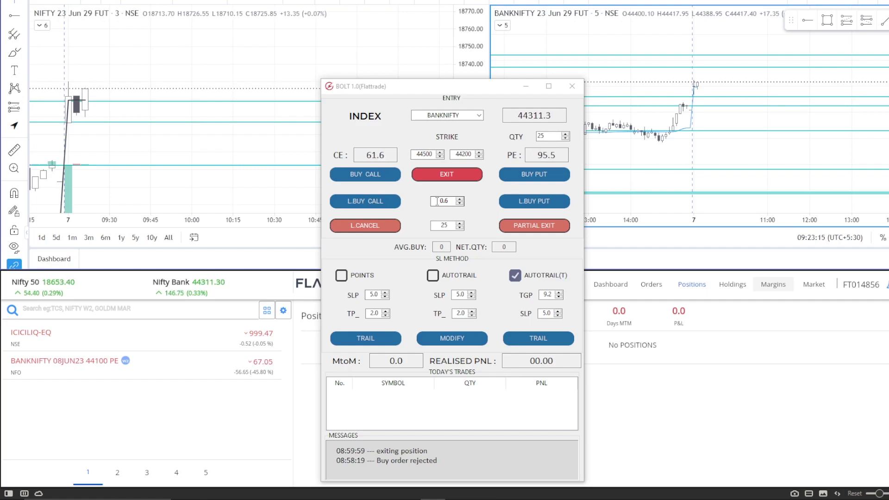
Place a limit buy of 25 BANKNIFTY 44400 calls at a 0.4 offset, filled at 98.1.
scroll(437, 201, down, 2)
scroll(415, 154, down, 1)
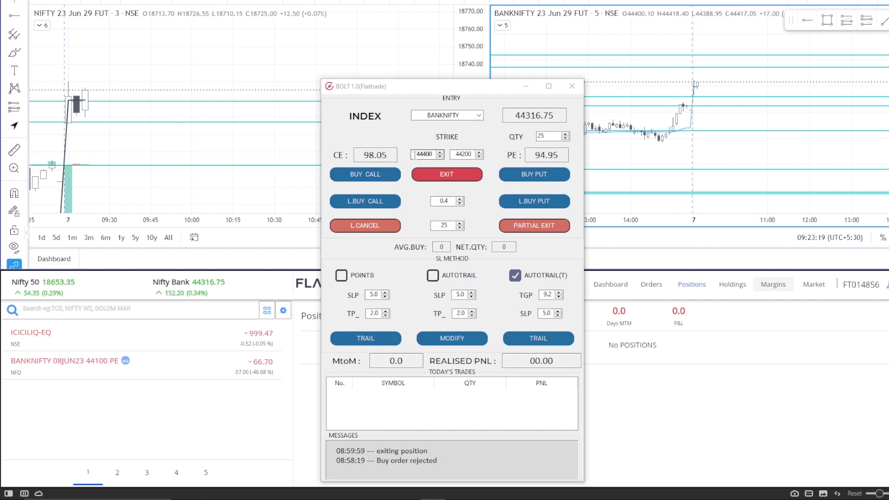
click(376, 200)
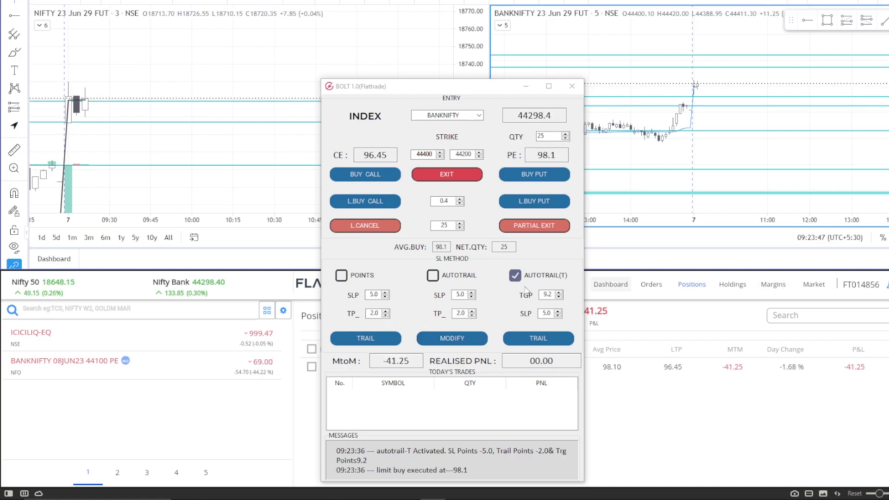
Wait for AUTOTRAIL(T) to exit the 44400 call at 92.65, booking -136.25.
mouse_move(93, 366)
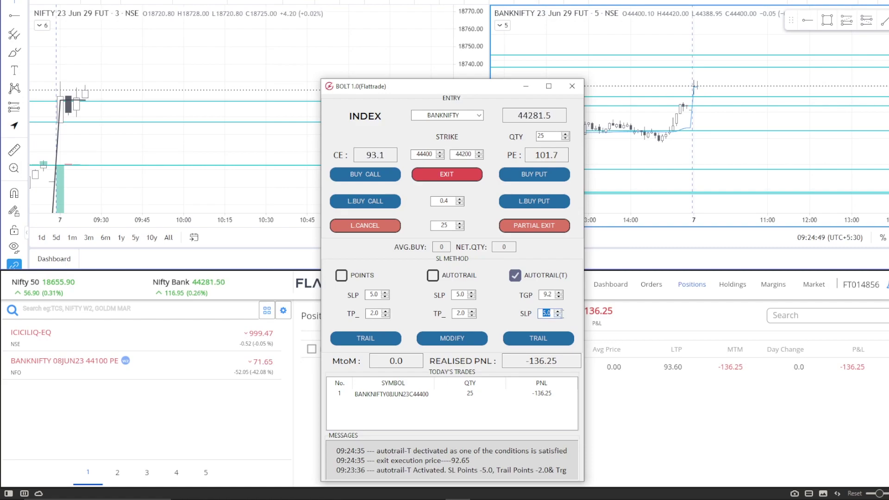
mouse_move(572, 360)
mouse_down()
mouse_move(551, 361)
mouse_move(528, 387)
mouse_up()
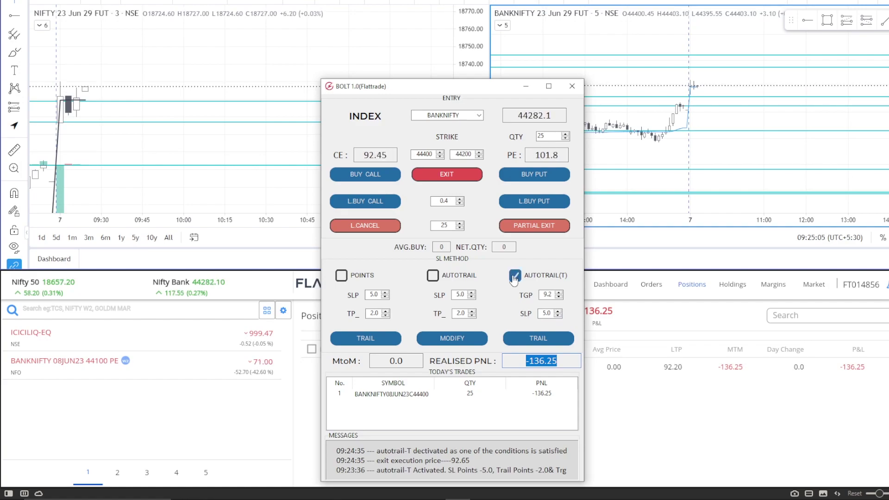
click(544, 314)
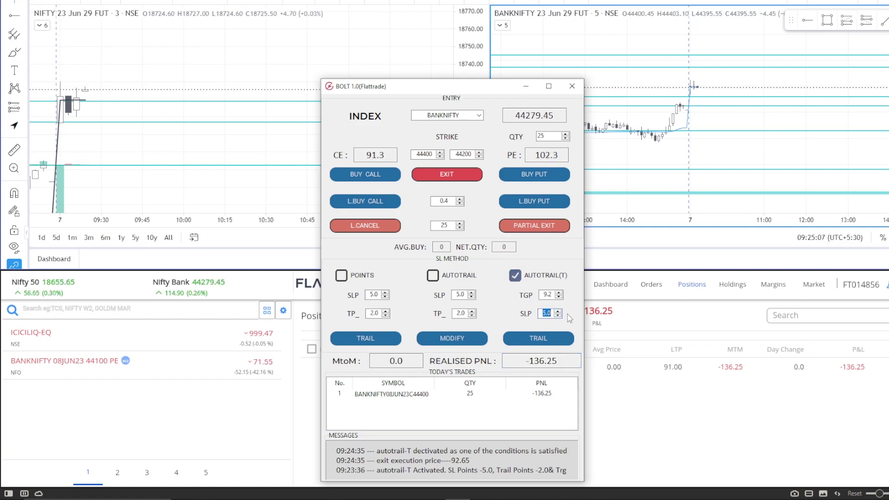
click(548, 295)
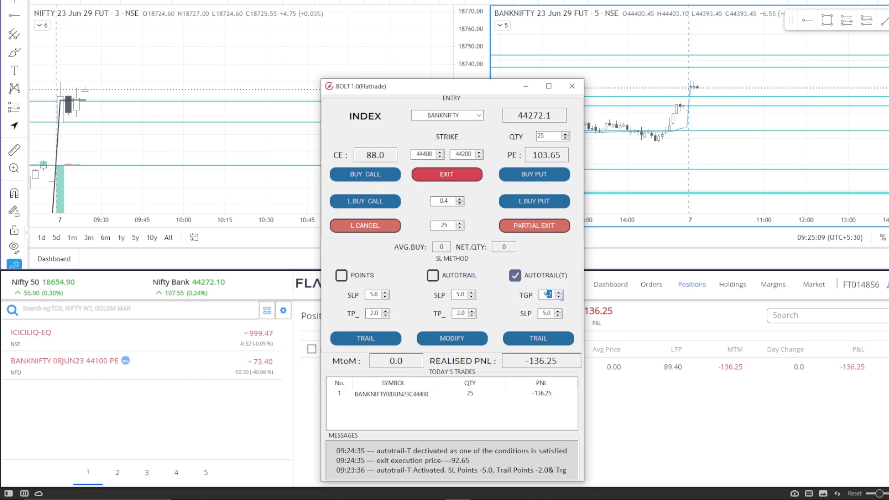
key(Tab)
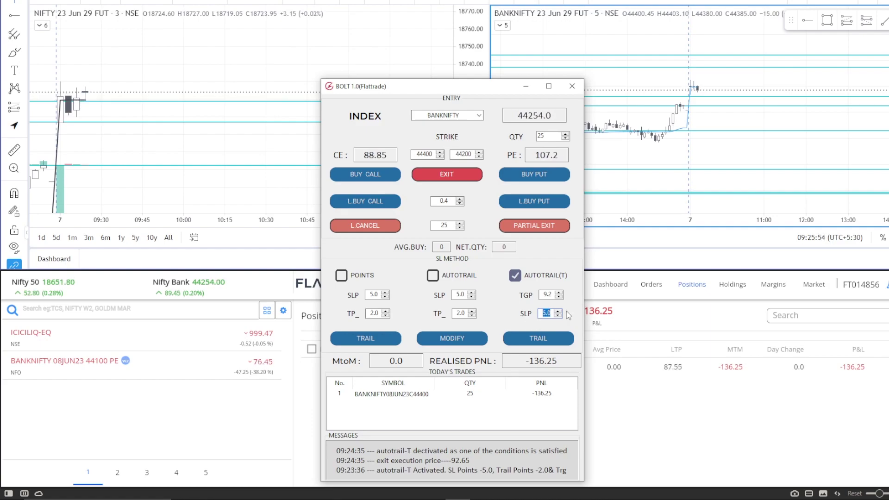
drag(551, 313, 518, 317)
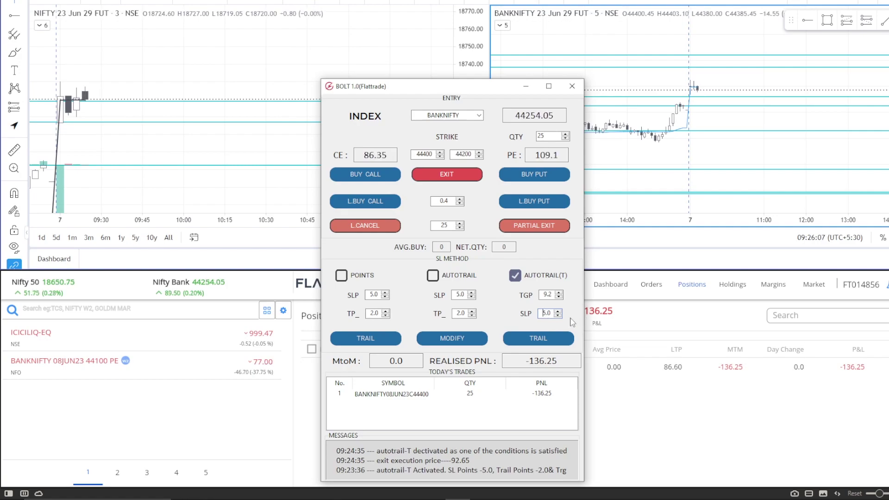
click(554, 398)
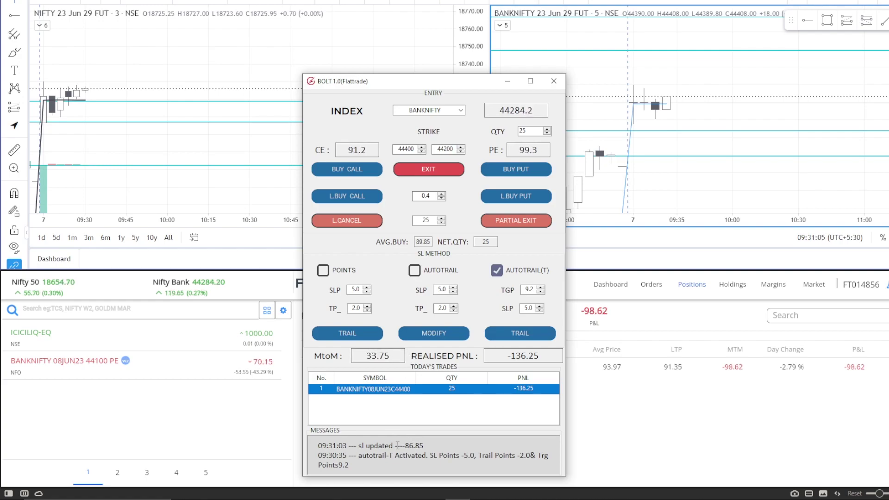
Scroll the MESSAGES box and let AUTOTRAIL(T) exit the second call at 91.45 for +40.0.
scroll(459, 460, down, 1)
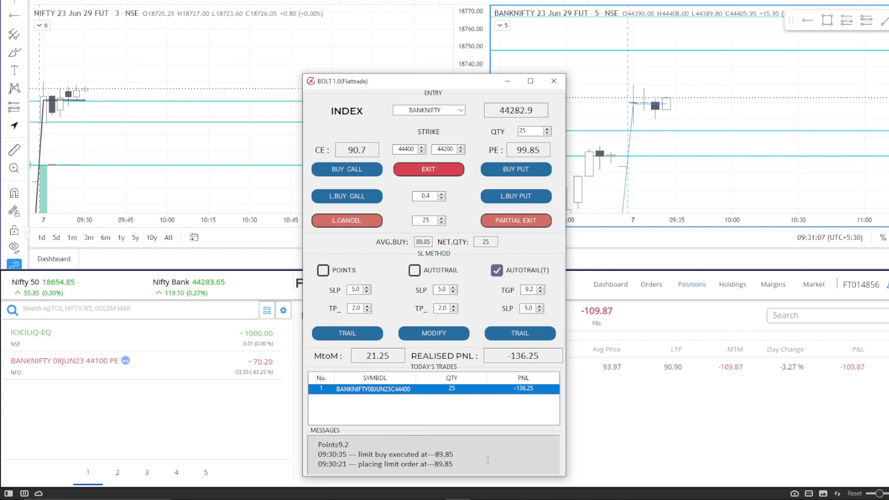
scroll(431, 459, up, 1)
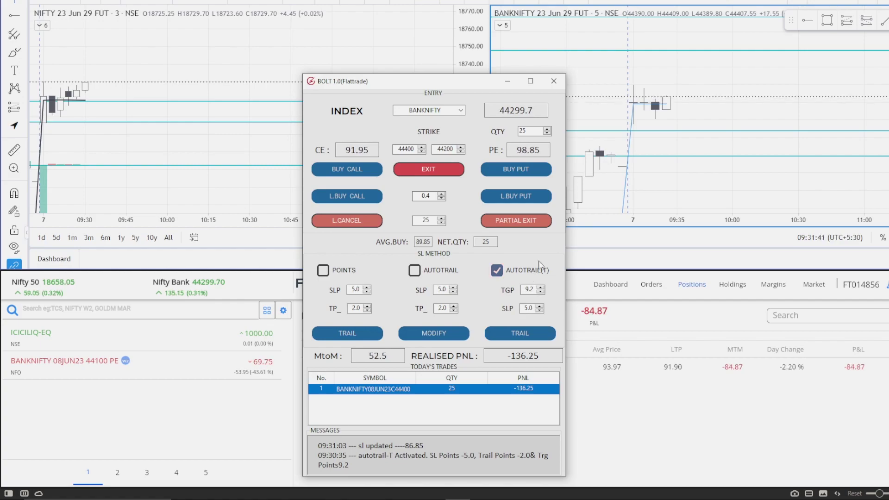
click(428, 170)
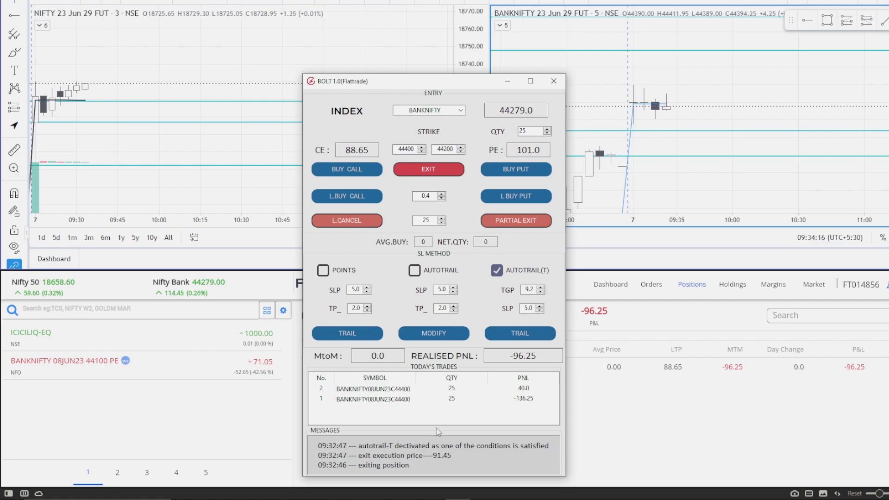
scroll(439, 460, down, 1)
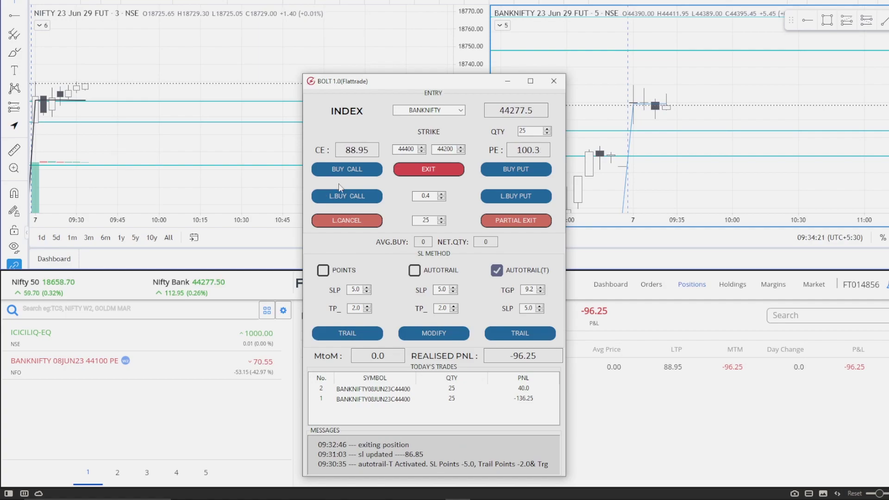
scroll(438, 467, down, 1)
scroll(390, 463, up, 1)
scroll(435, 461, down, 1)
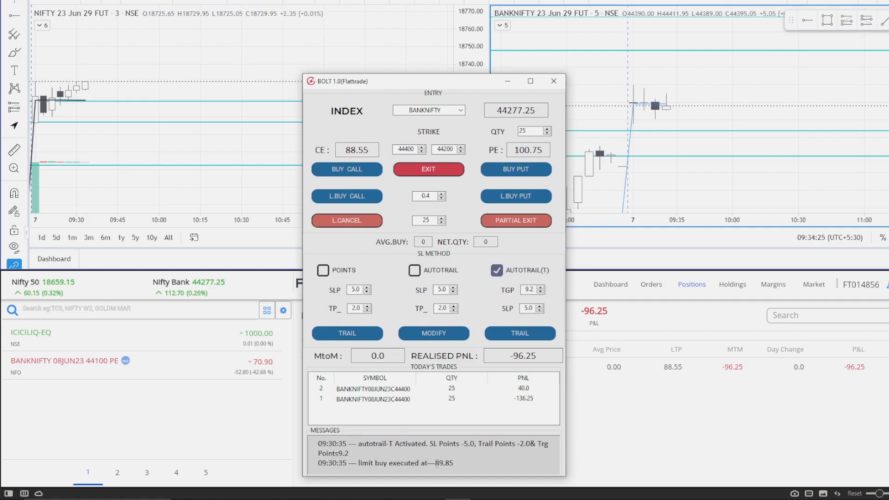
drag(435, 463, 460, 464)
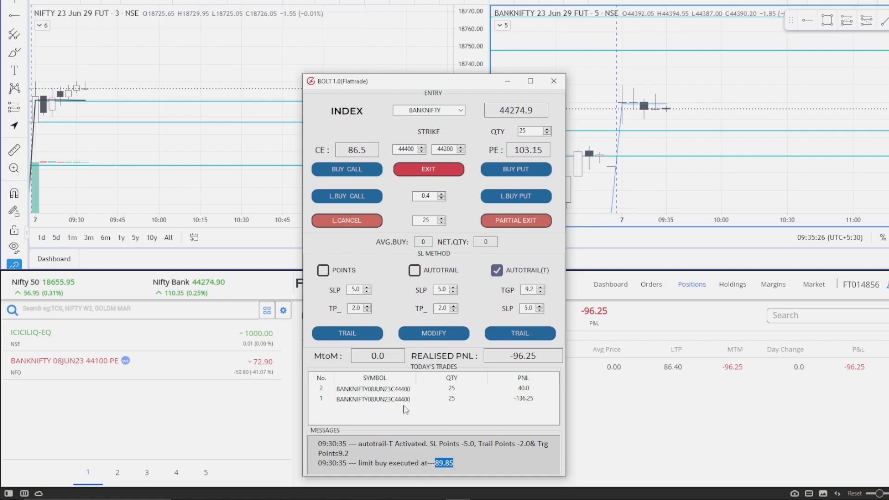
scroll(467, 459, up, 2)
drag(402, 454, 431, 454)
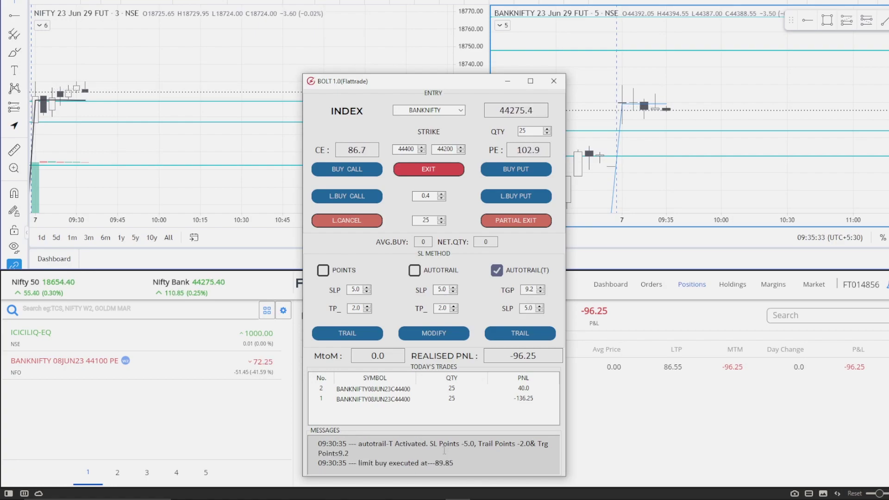
scroll(436, 453, up, 2)
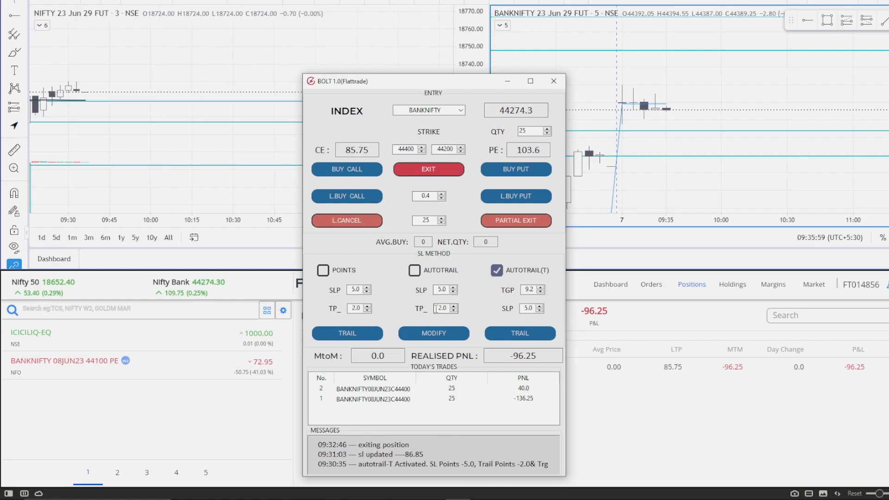
scroll(431, 463, down, 1)
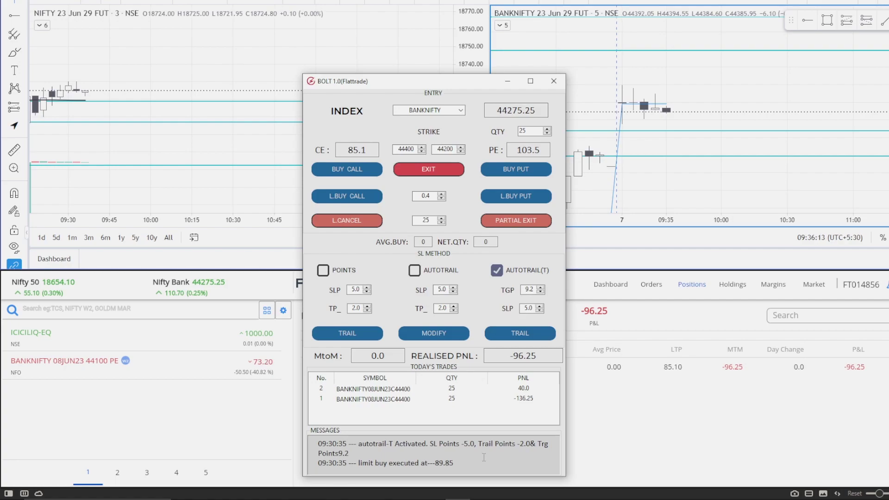
scroll(411, 456, up, 1)
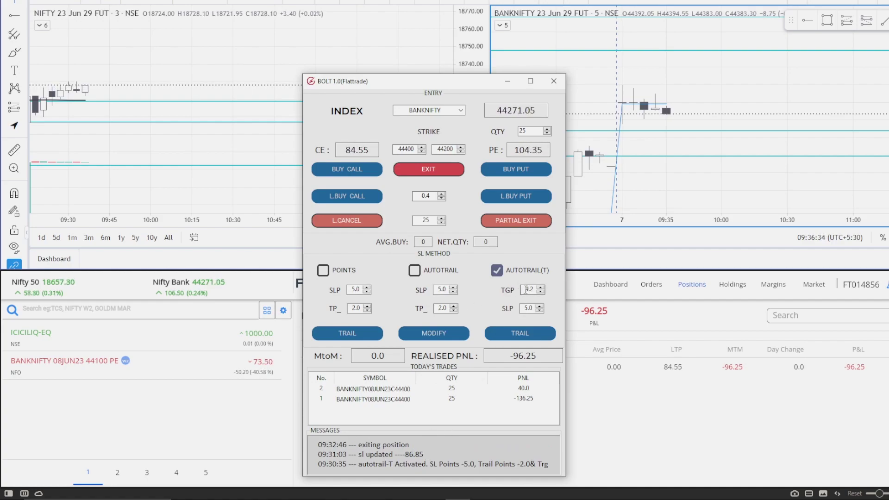
double_click(528, 290)
Scroll the AUTOTRAIL(T) TGP spin box down from 9.2 to 8.0.
scroll(530, 289, down, 6)
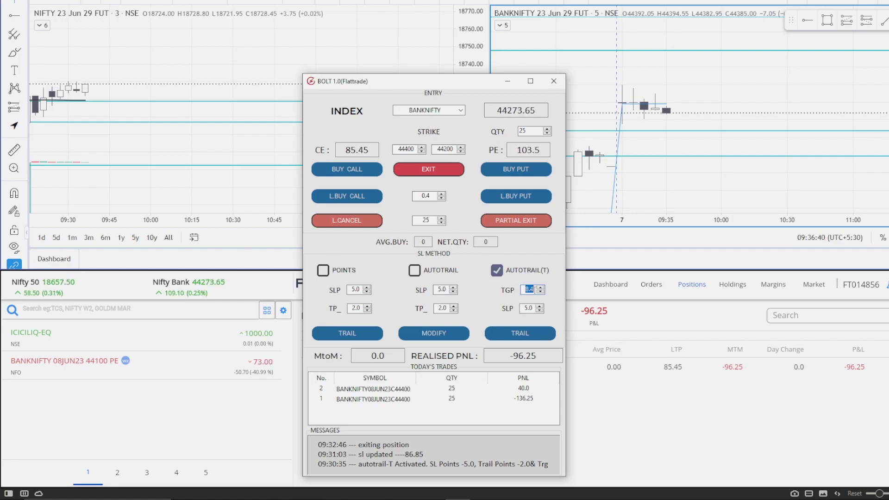
scroll(533, 289, down, 2)
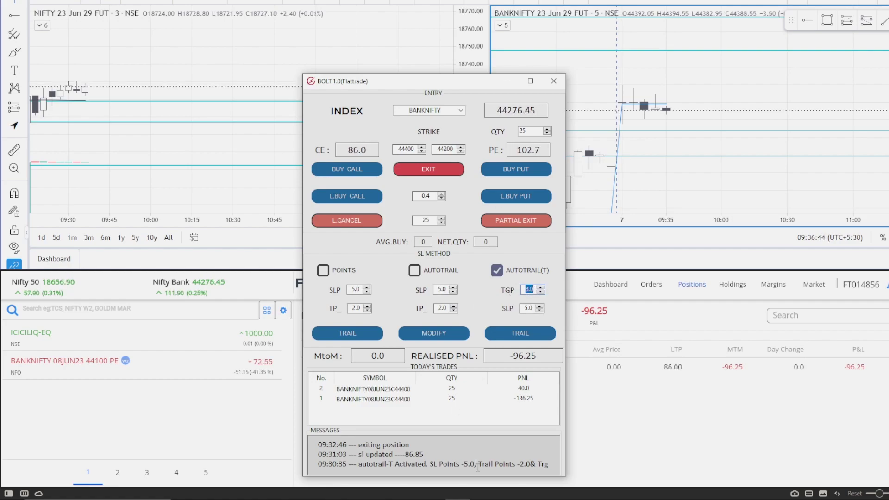
scroll(453, 472, down, 1)
Highlight the 89.85 execution price and buy price line in the message log, then clear it.
drag(436, 463, 462, 462)
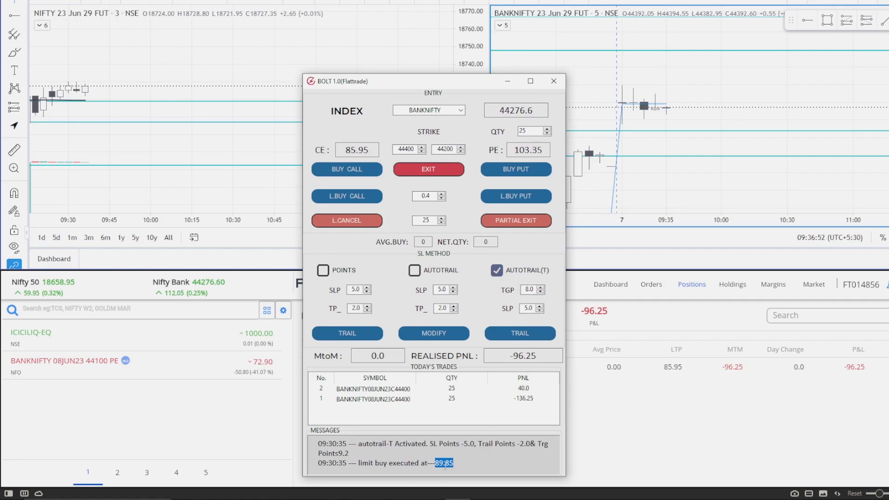
drag(435, 464, 431, 464)
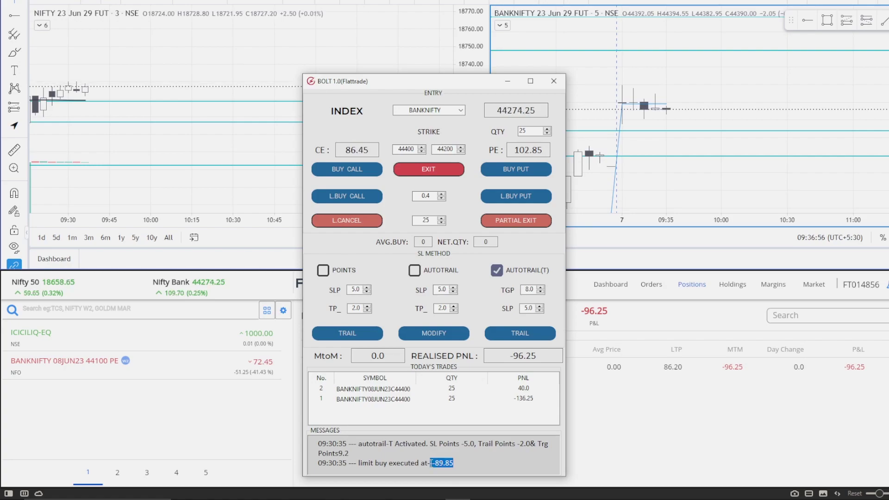
click(467, 464)
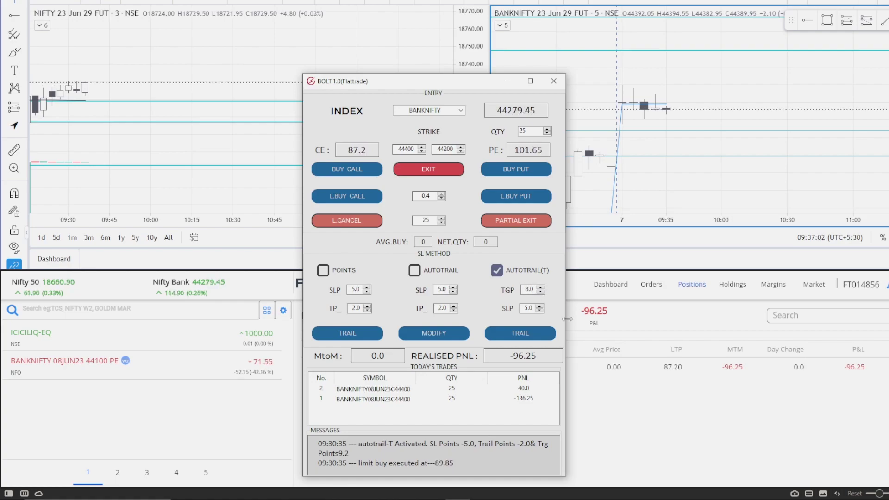
drag(456, 463, 338, 453)
click(463, 460)
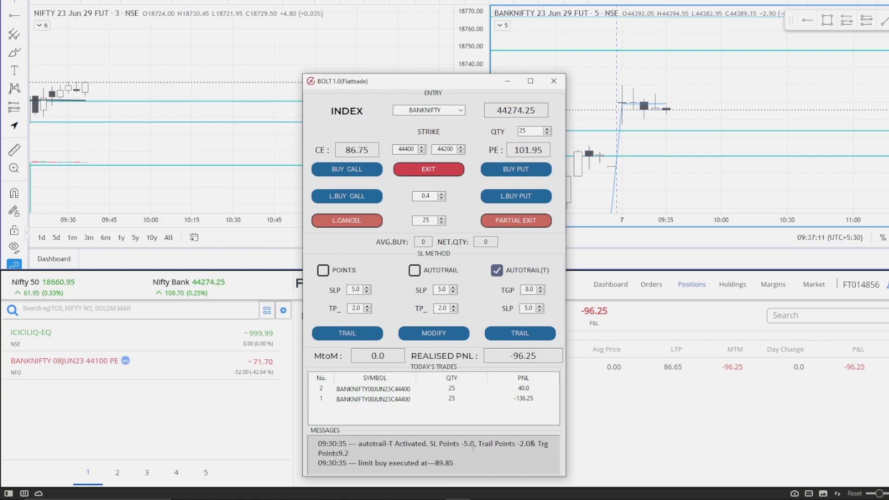